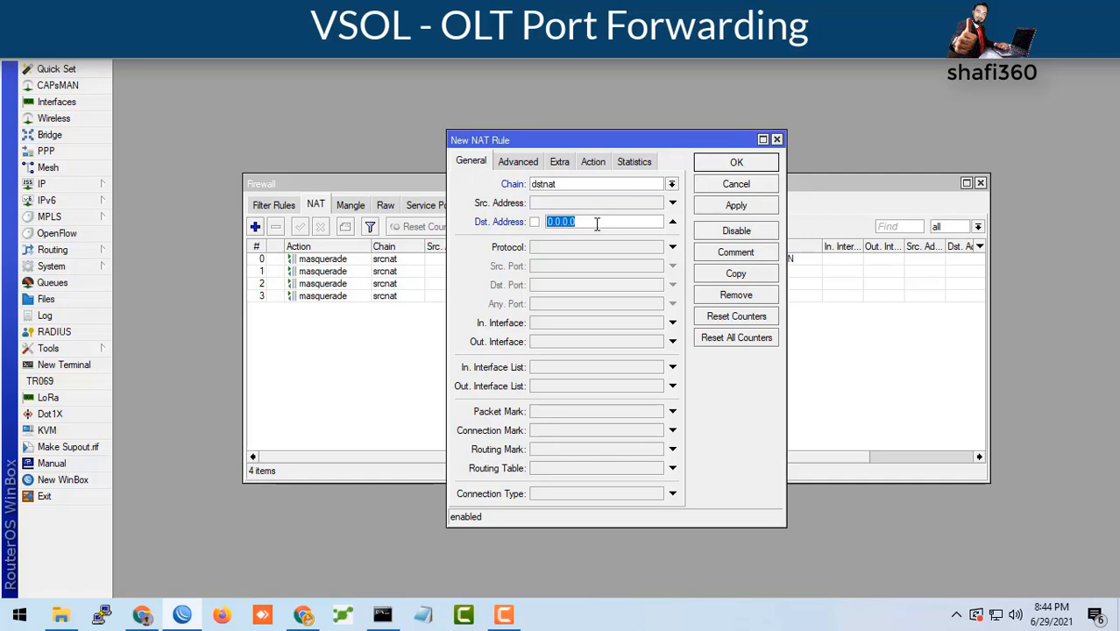
Step: Match the new NAT rule to destination address 103.85.196.70, protocol 6 (tcp) and destination port 7878
type("103.85.196.70")
left_click(579, 251)
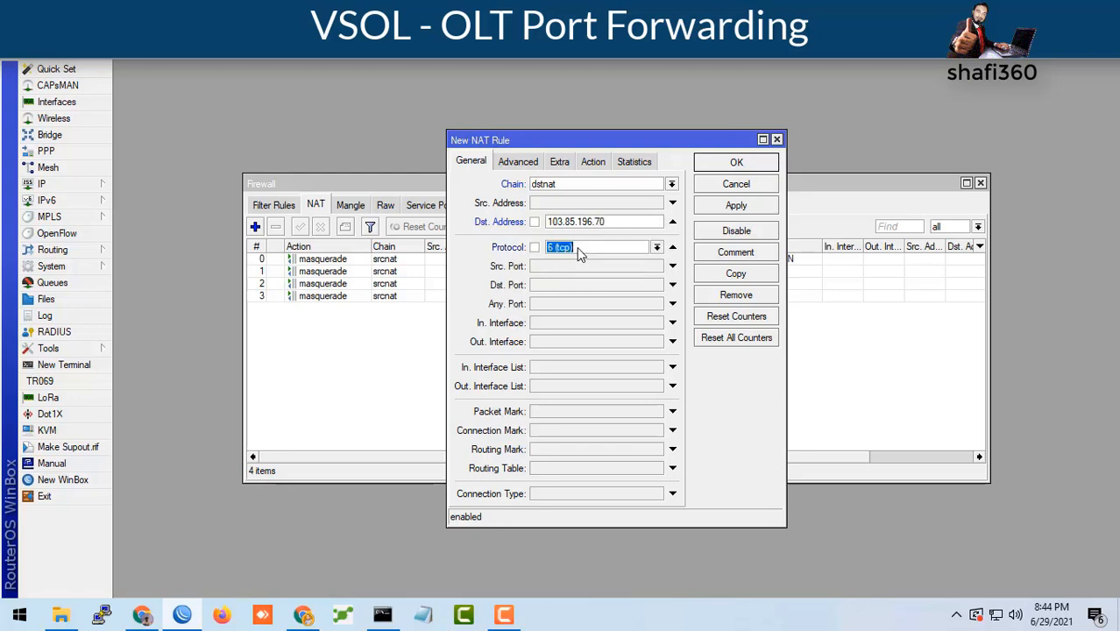
left_click(658, 247)
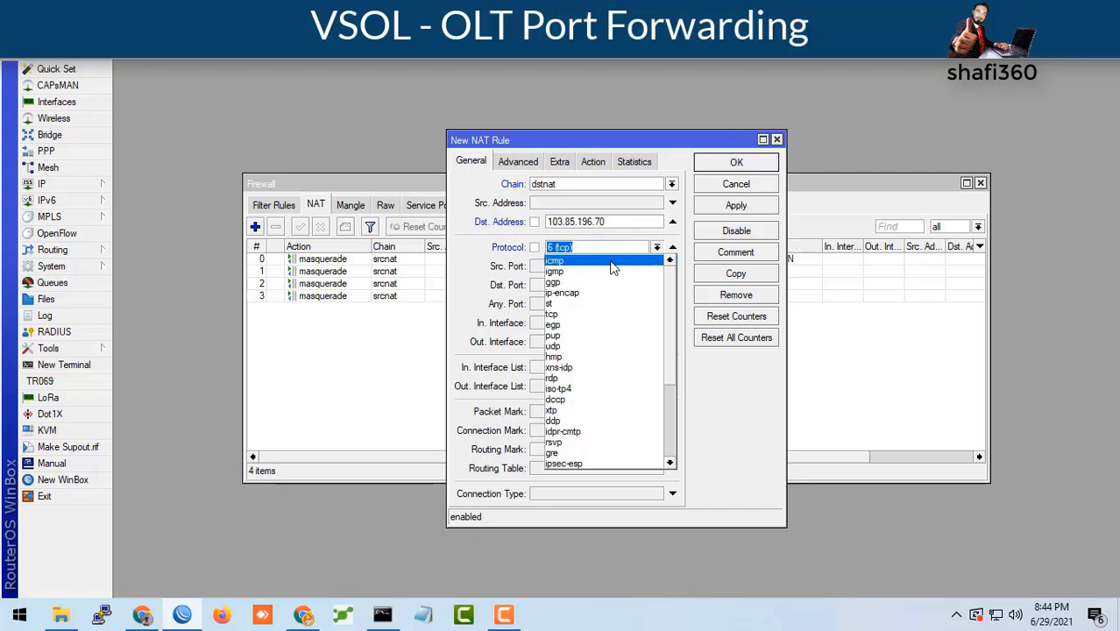
scroll(585, 351, "down", 4)
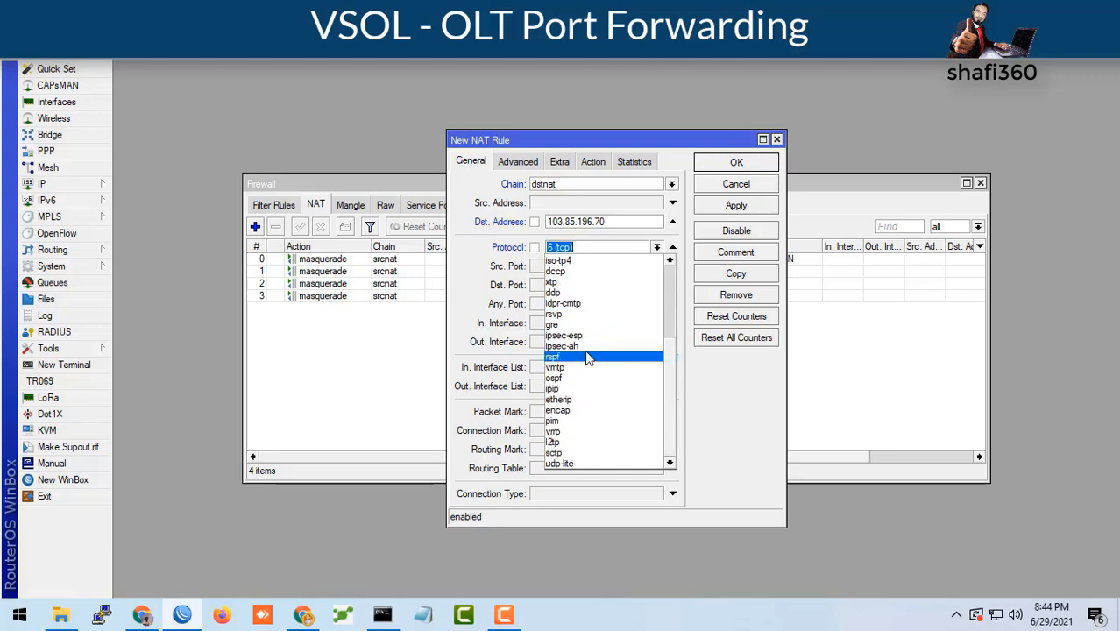
left_click(688, 332)
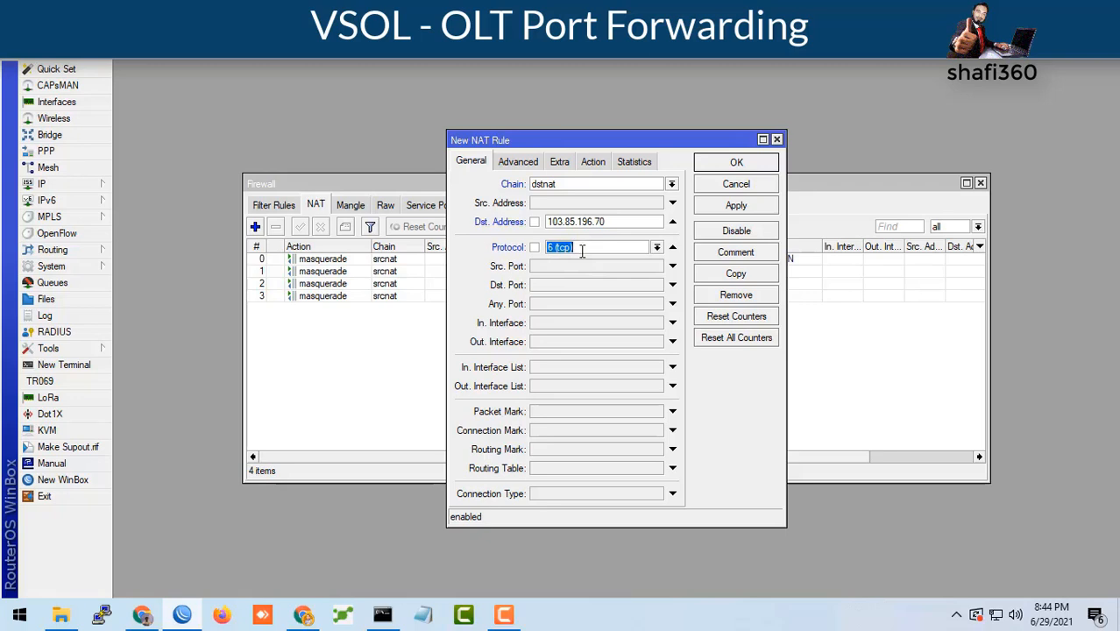
left_click(541, 286)
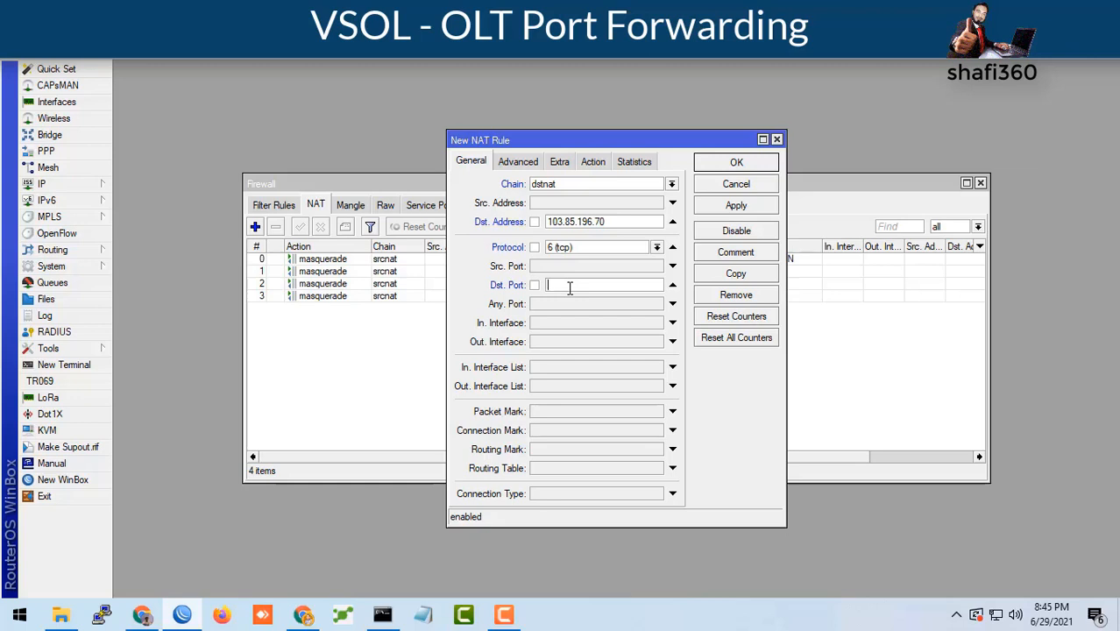
type("7878")
Step: Set the NAT rule's action to dst-nat, forwarding to address 192.168.98.2 and port 443
left_click(593, 163)
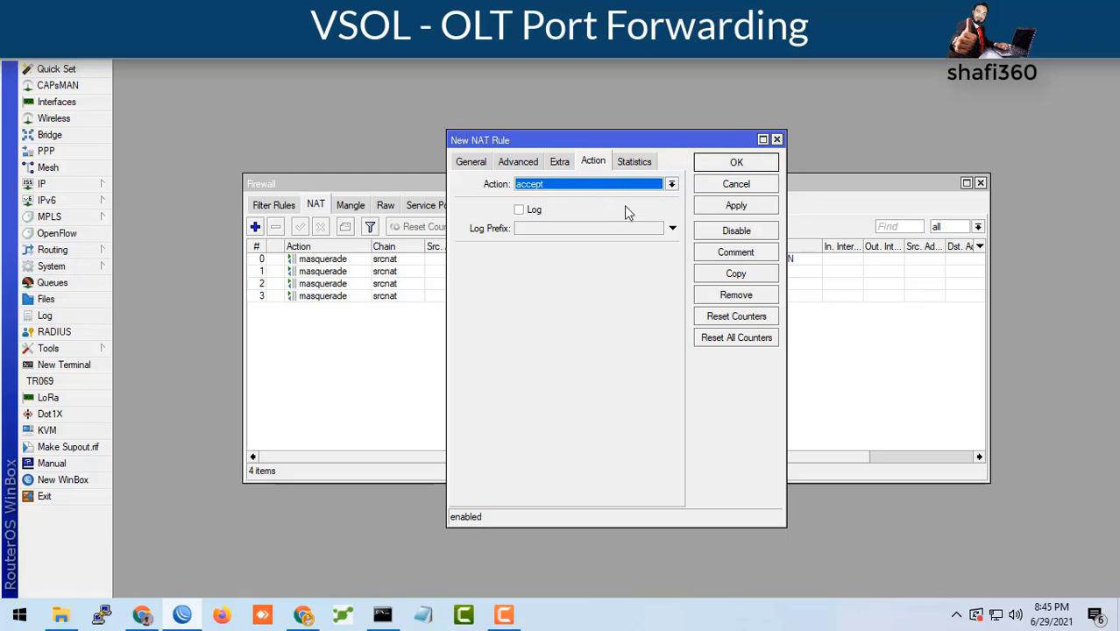
left_click(672, 184)
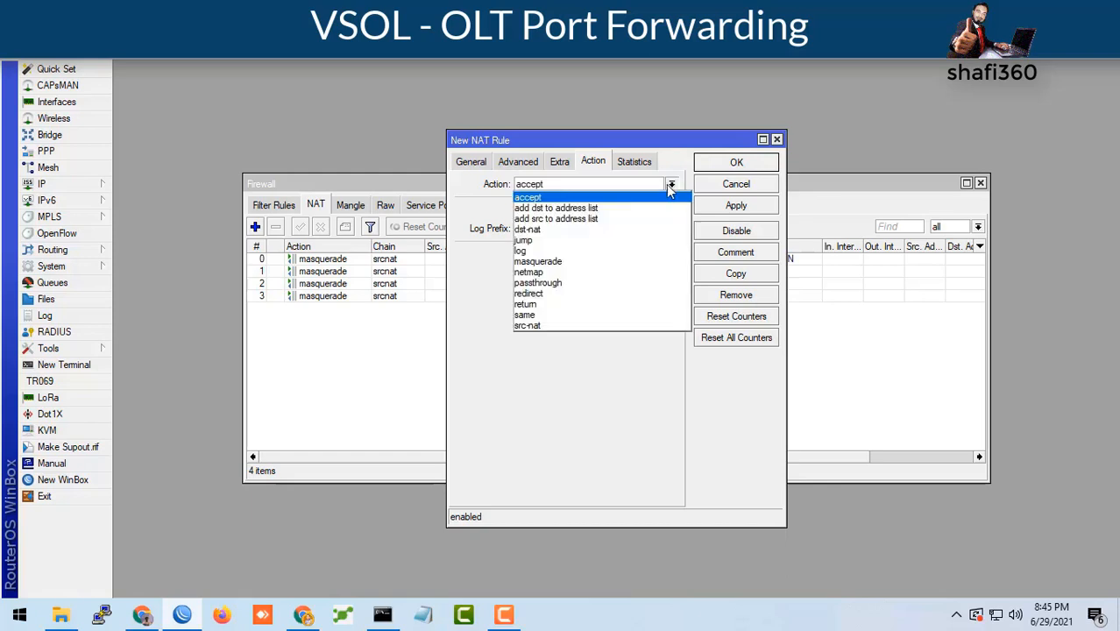
left_click(566, 229)
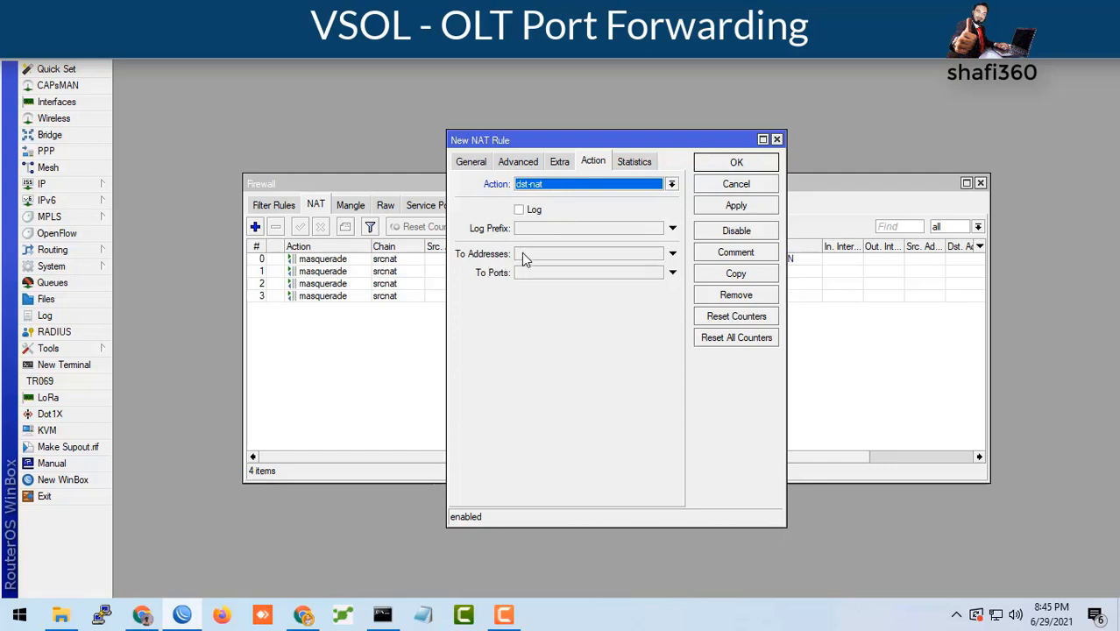
left_click(526, 255)
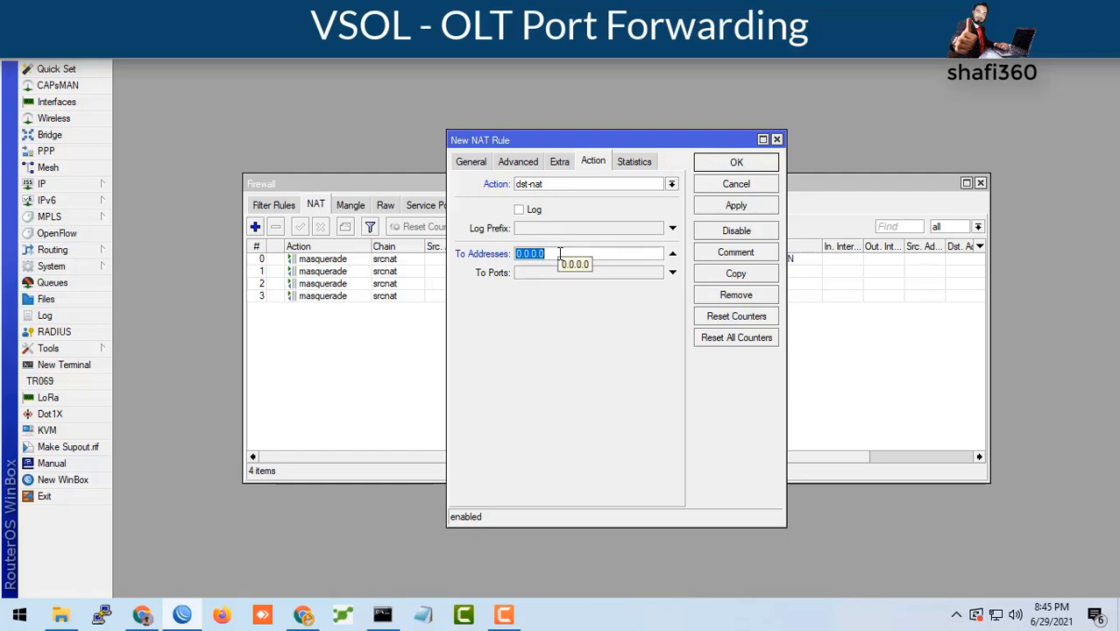
type("1")
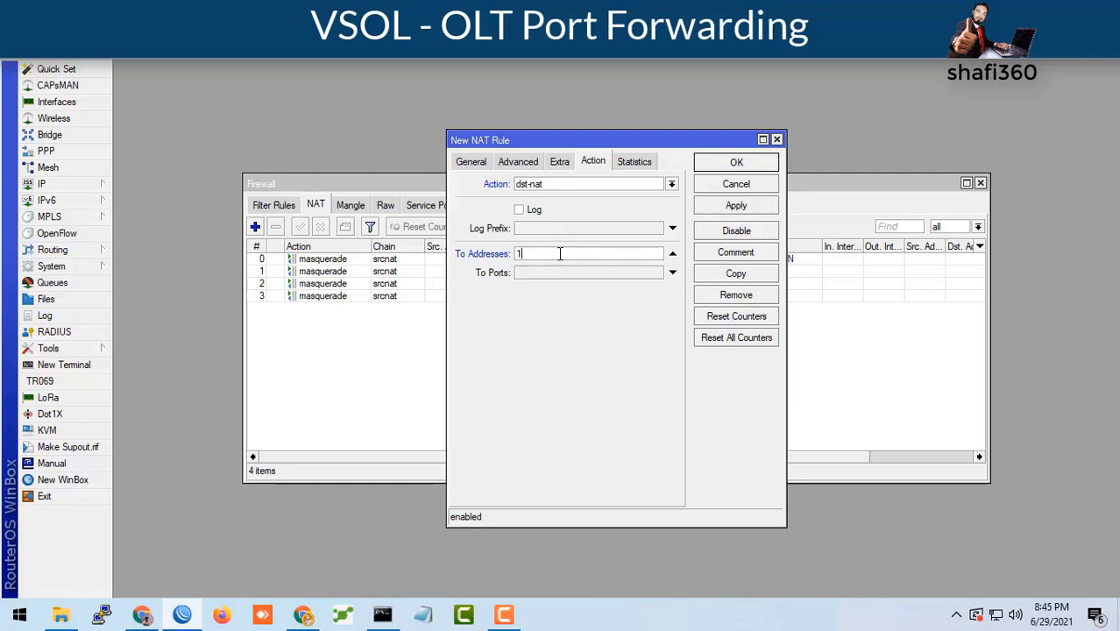
type("92.168.98.2")
left_click(526, 274)
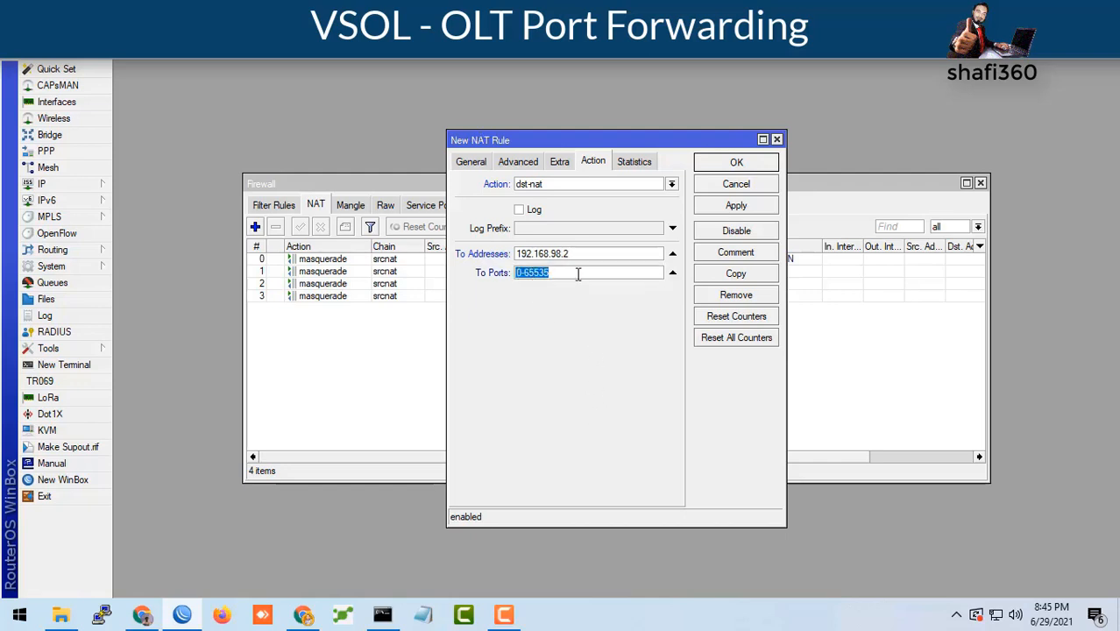
type("443")
Step: Add the comment FCNB-OLT-Vsol to the new NAT rule and save the rule
left_click(736, 254)
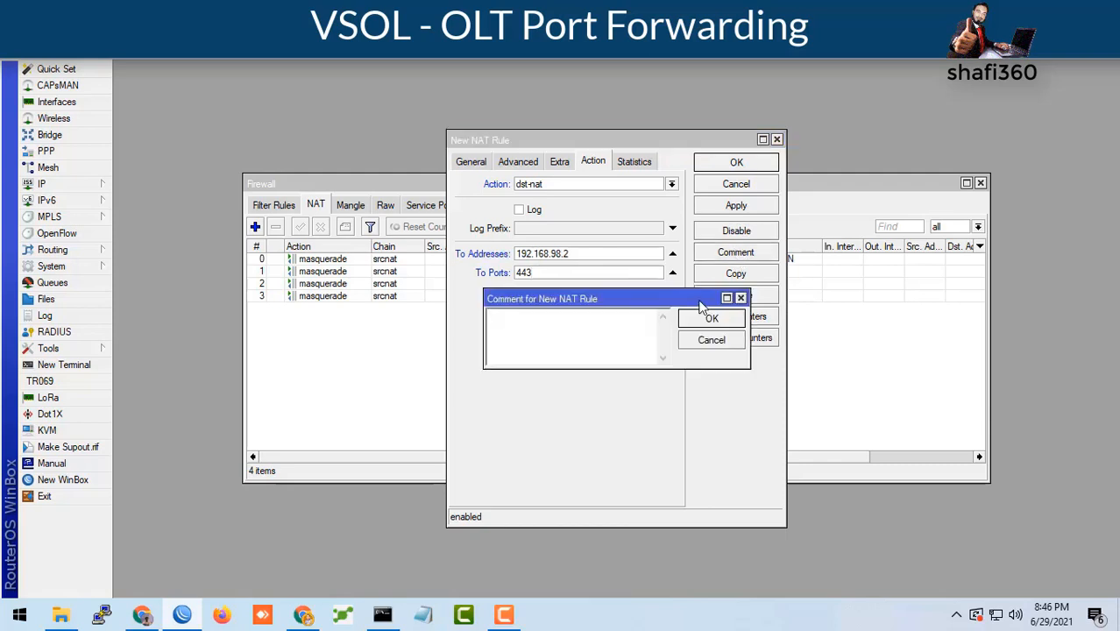
type("FCNB-OLT-Vsol")
left_click(712, 320)
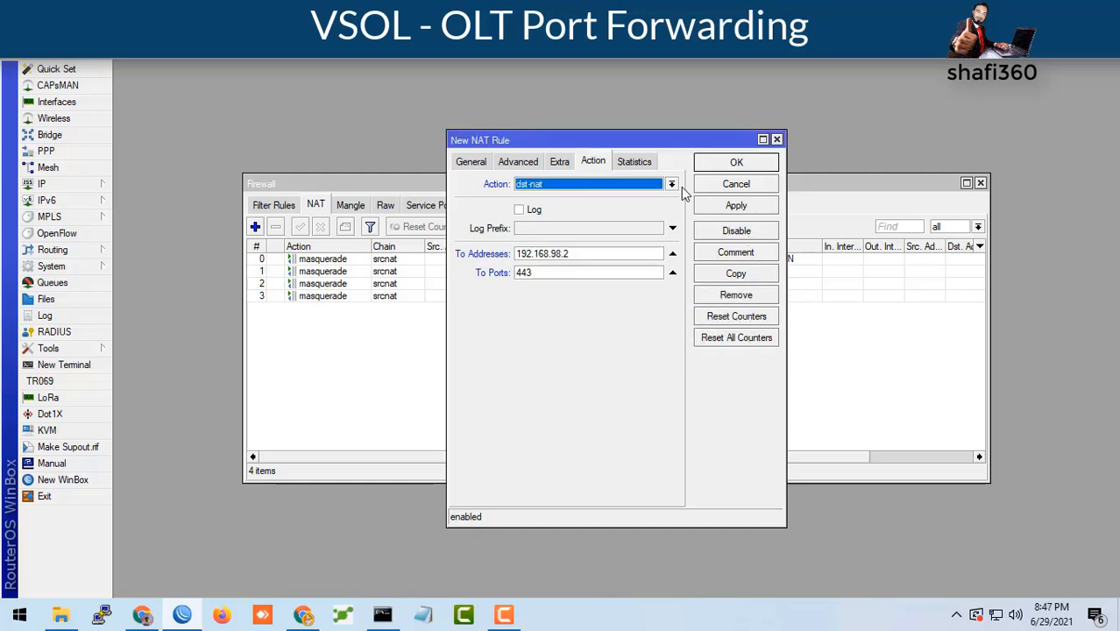
left_click(722, 208)
left_click(732, 163)
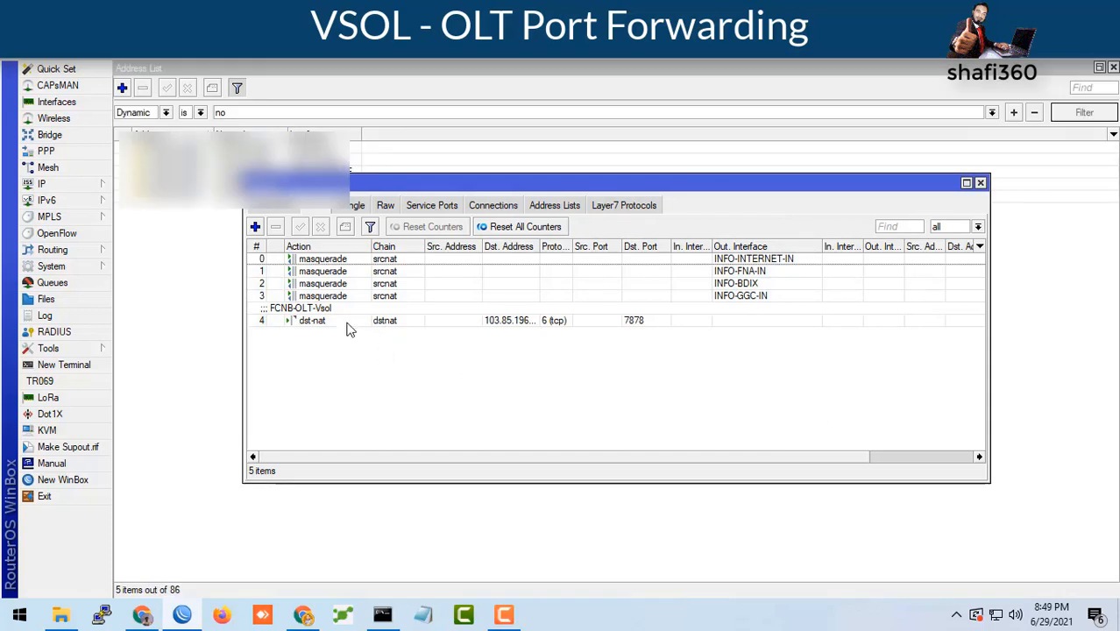
Step: Review the forwarding action and general matching settings of the FCNB-OLT-Vsol NAT rule
double_click(340, 322)
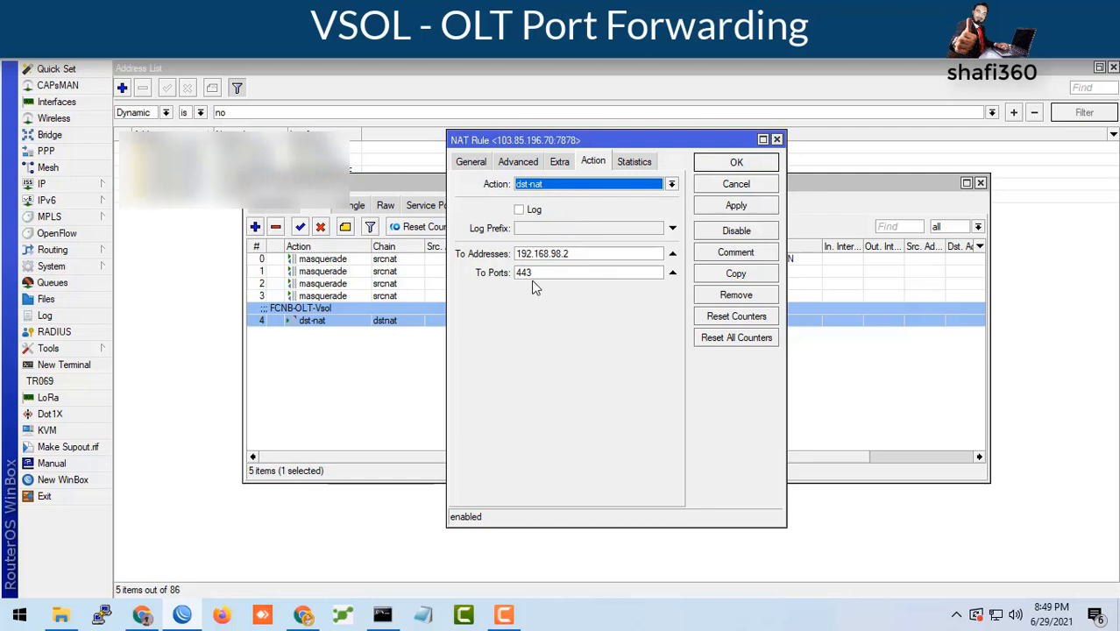
left_click(474, 162)
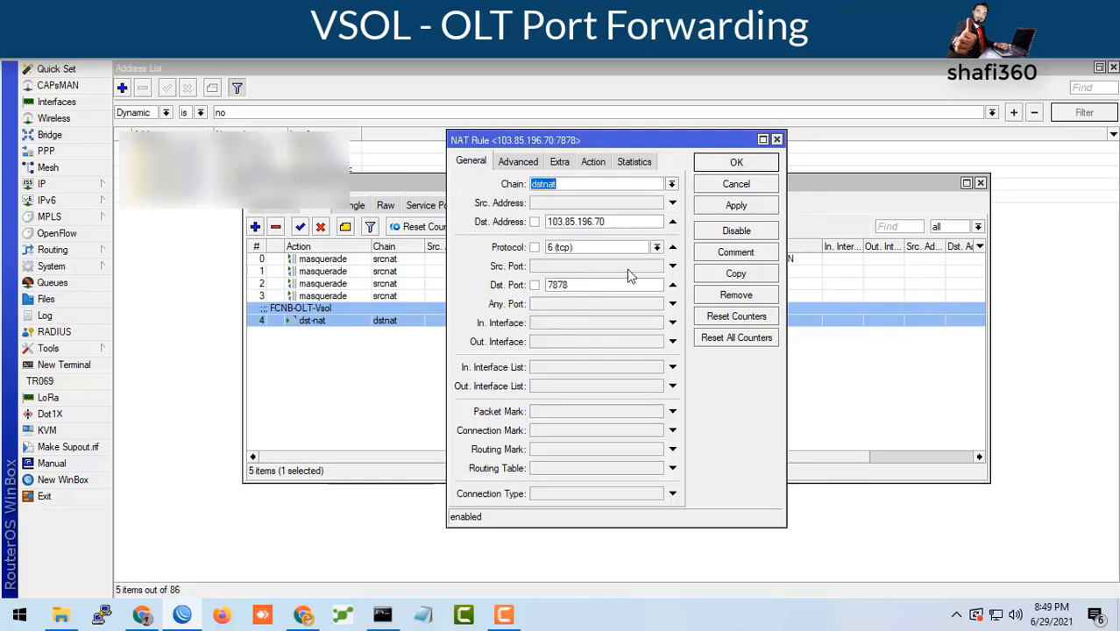
left_click(729, 208)
left_click(735, 164)
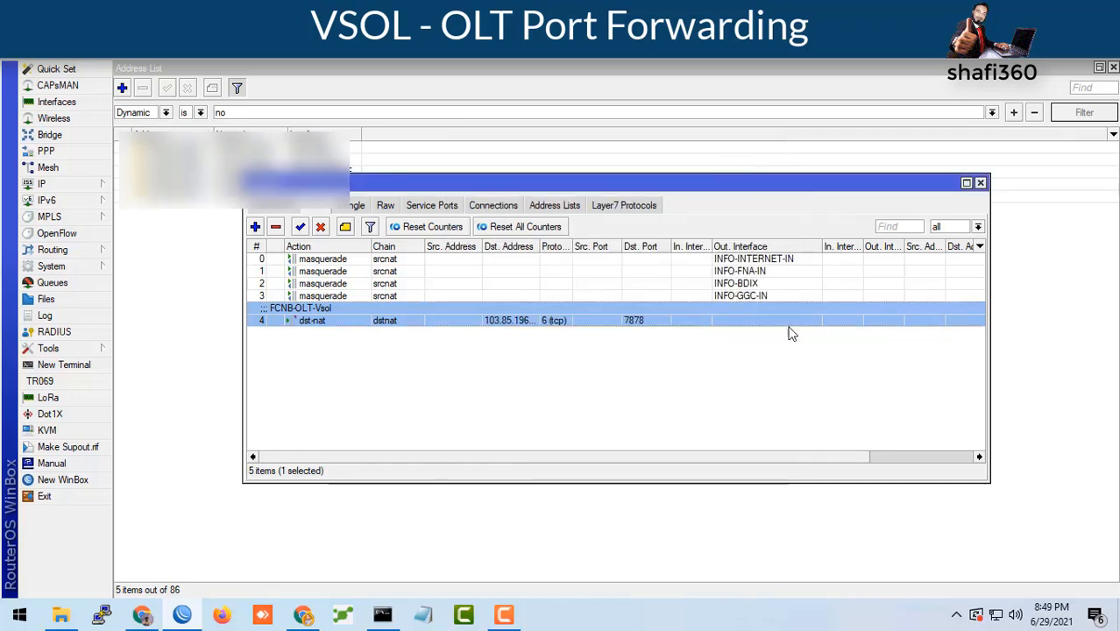
Step: Copy the destination address from the FCNB-OLT-Vsol rule and paste it into the Chrome address bar
double_click(368, 321)
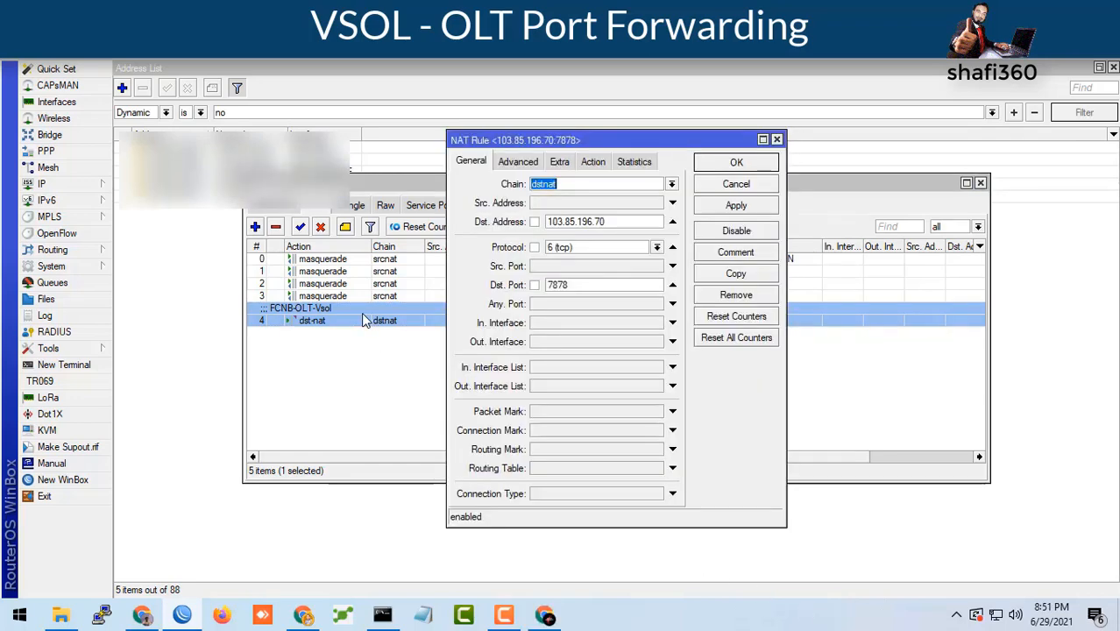
left_click(608, 221)
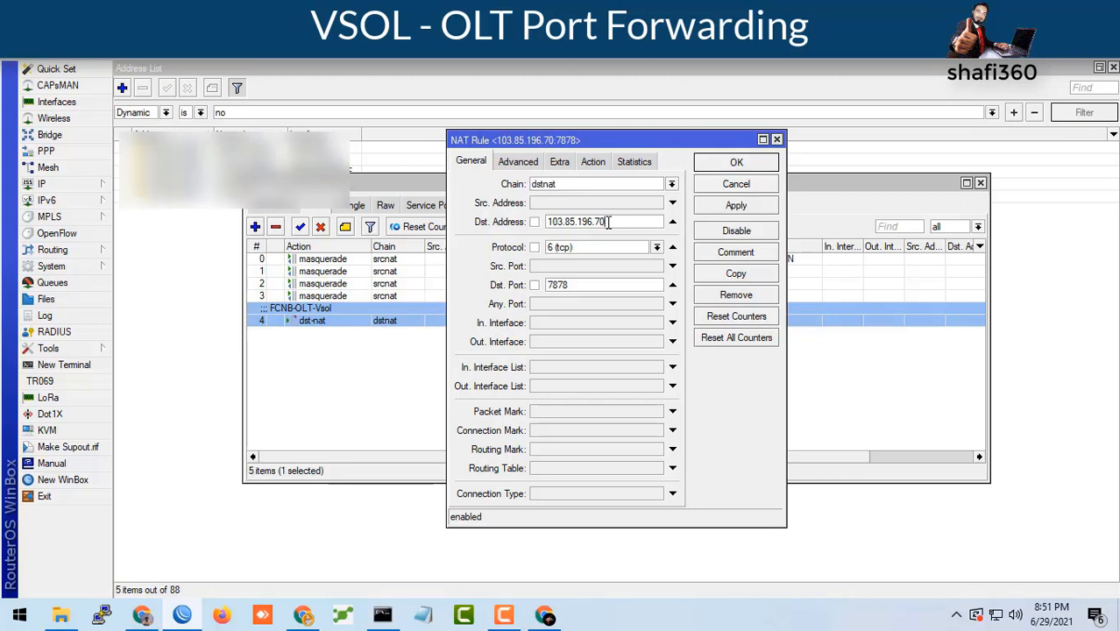
double_click(608, 222)
key("ctrl+c")
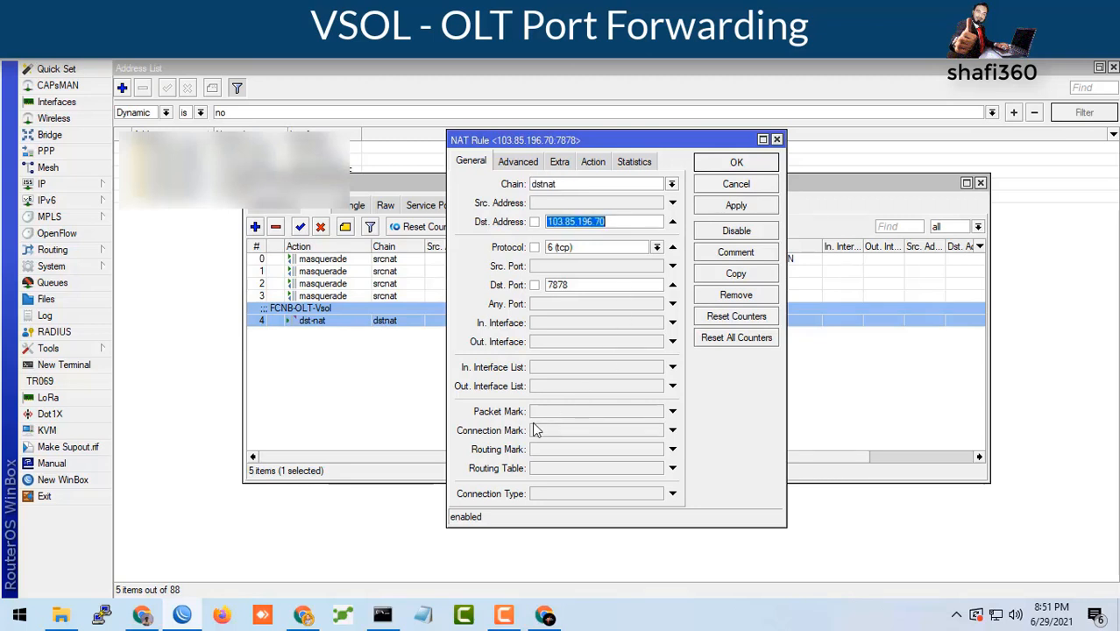
left_click(572, 286)
double_click(572, 287)
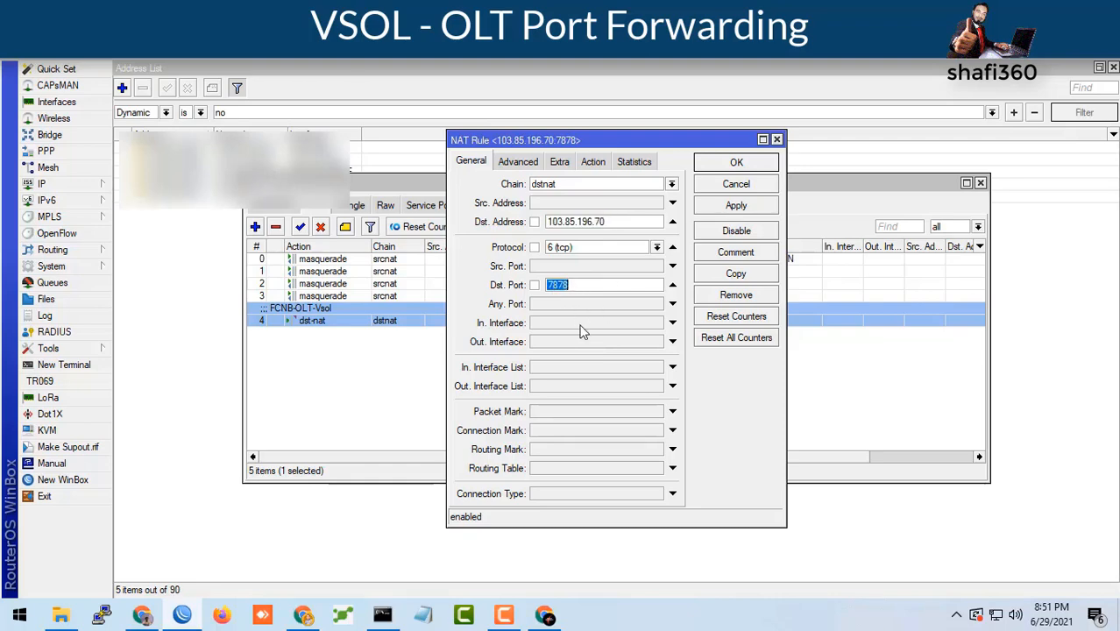
left_click(544, 615)
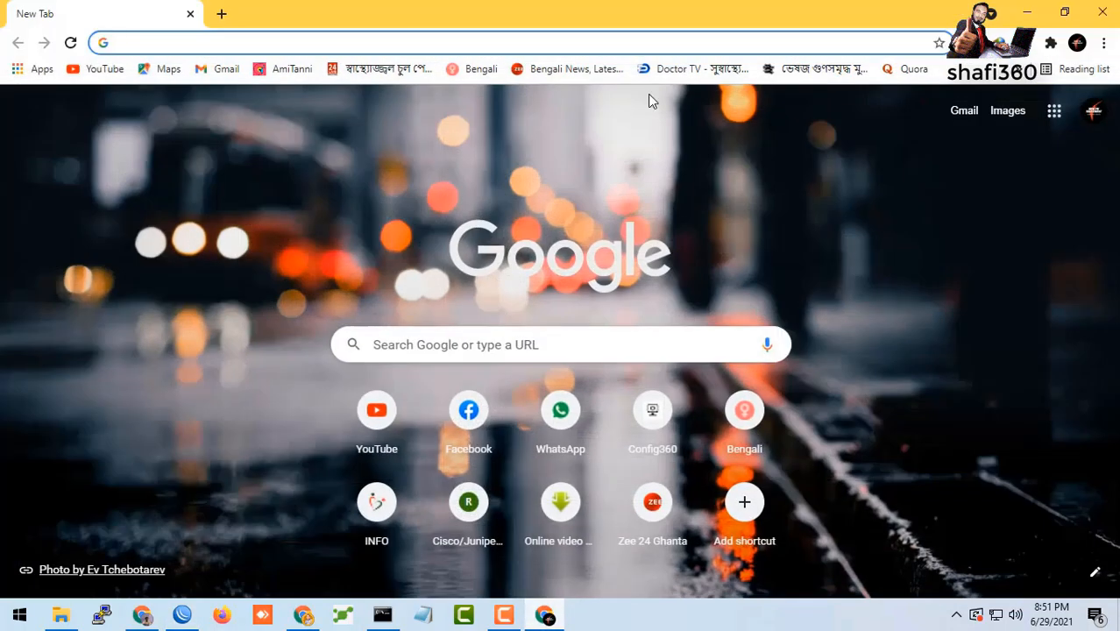
left_click(260, 43)
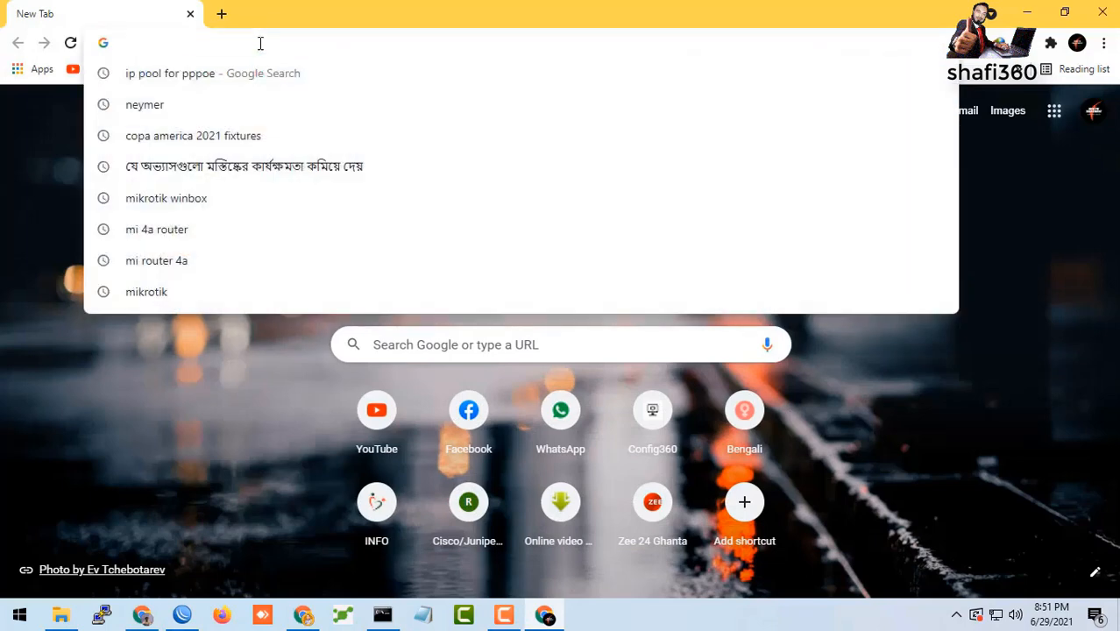
right_click(260, 43)
left_click(301, 149)
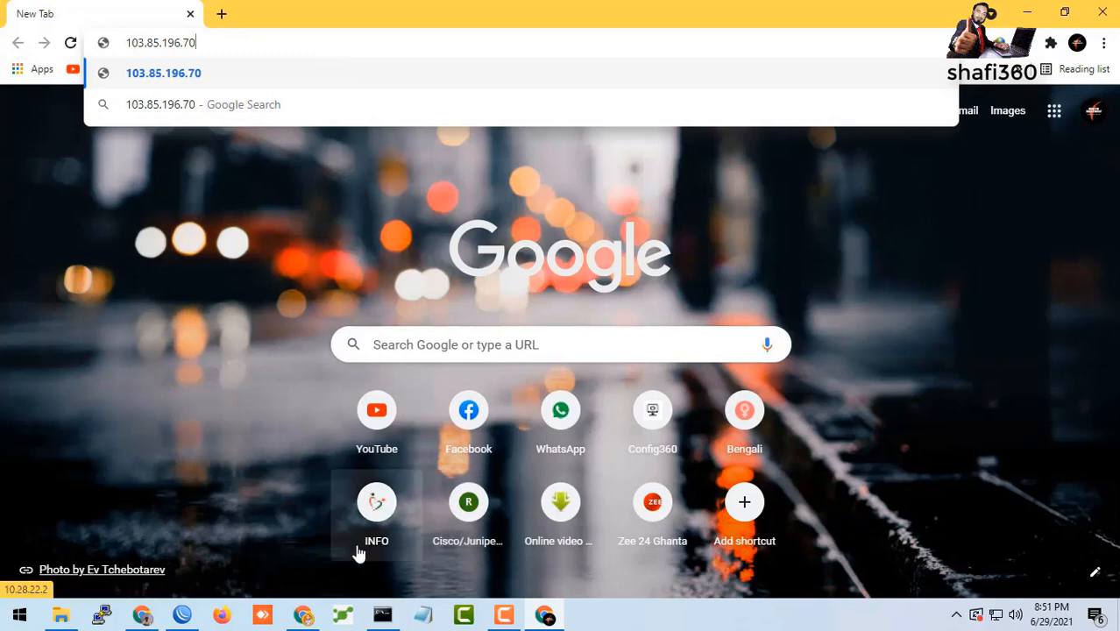
Step: Check the rule's destination port, append :7878 to the address in Chrome and load 103.85.196.70:7878
mouse_move(182, 615)
left_click(221, 529)
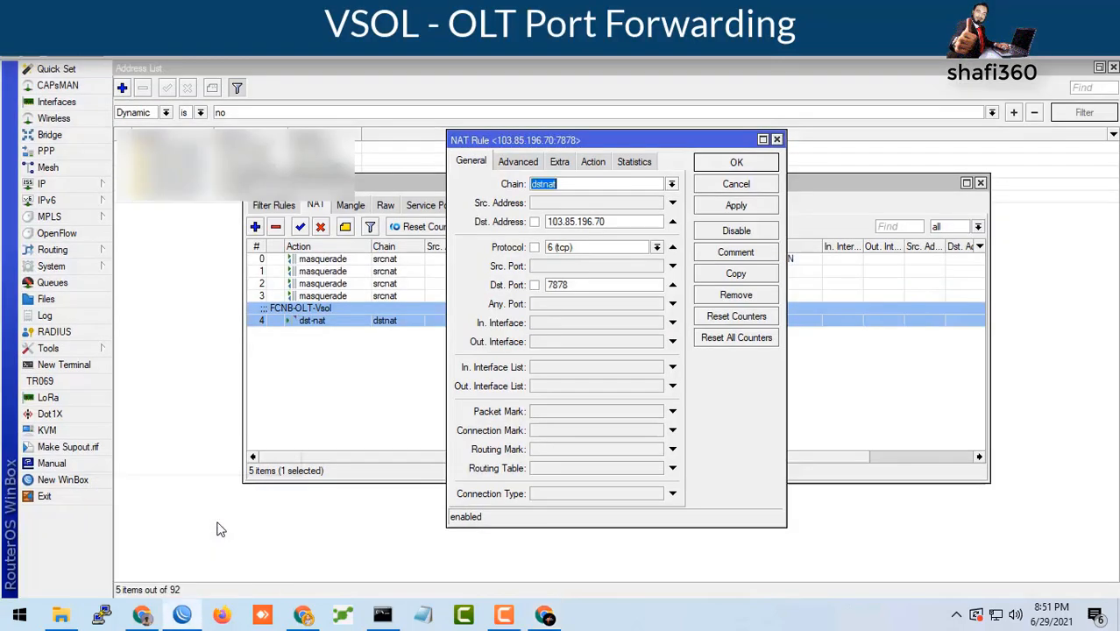
double_click(575, 285)
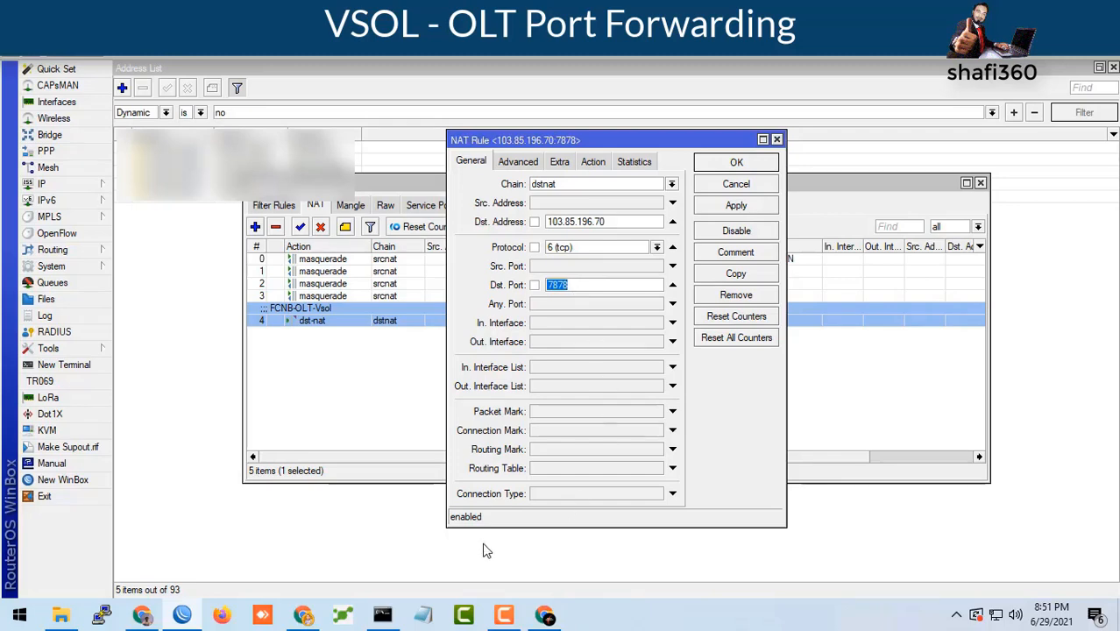
left_click(544, 618)
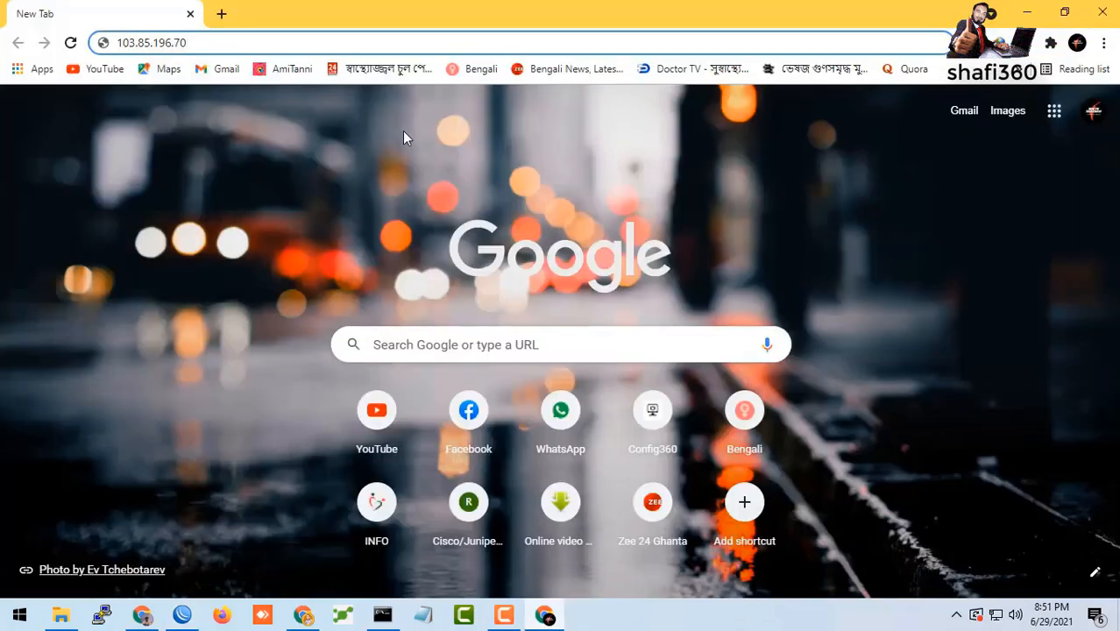
left_click(235, 42)
type(":")
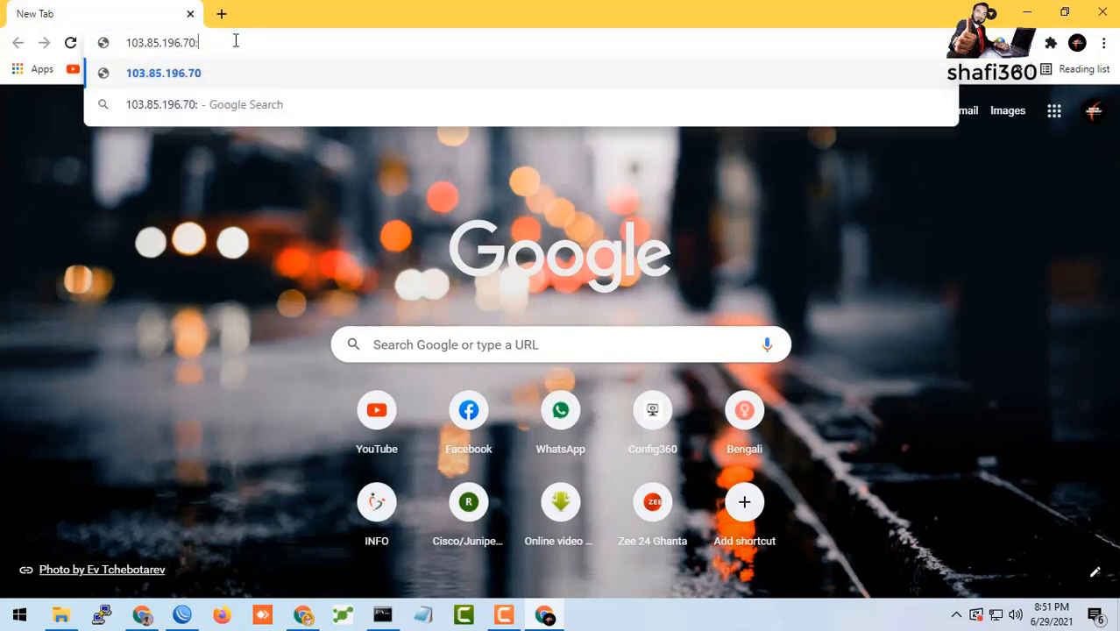
type("7878")
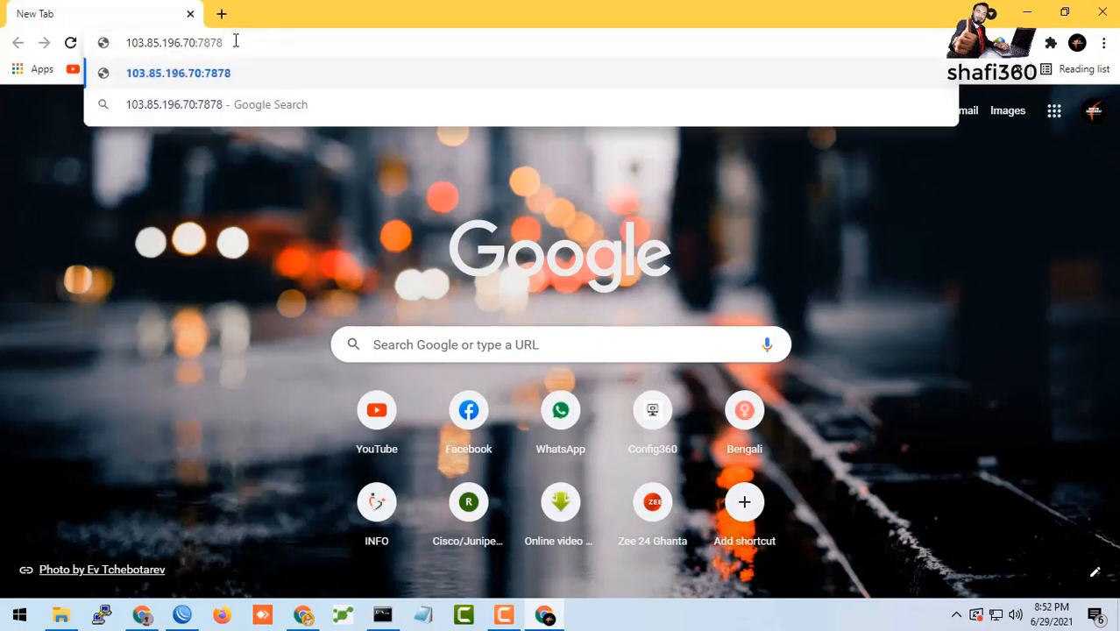
key("Return")
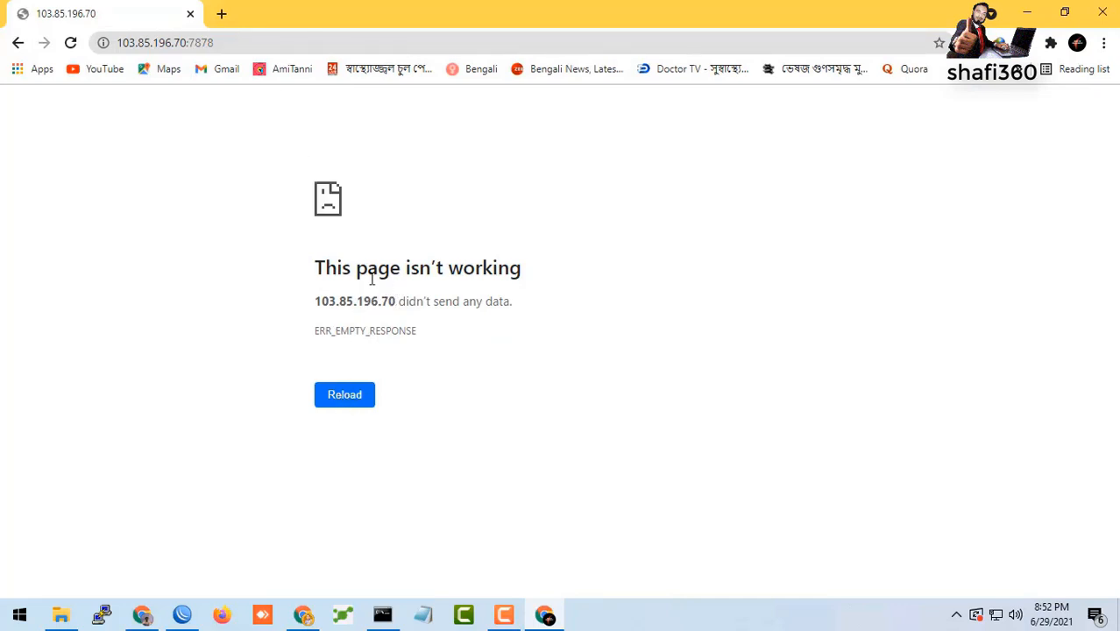
left_click(268, 43)
left_click(242, 43)
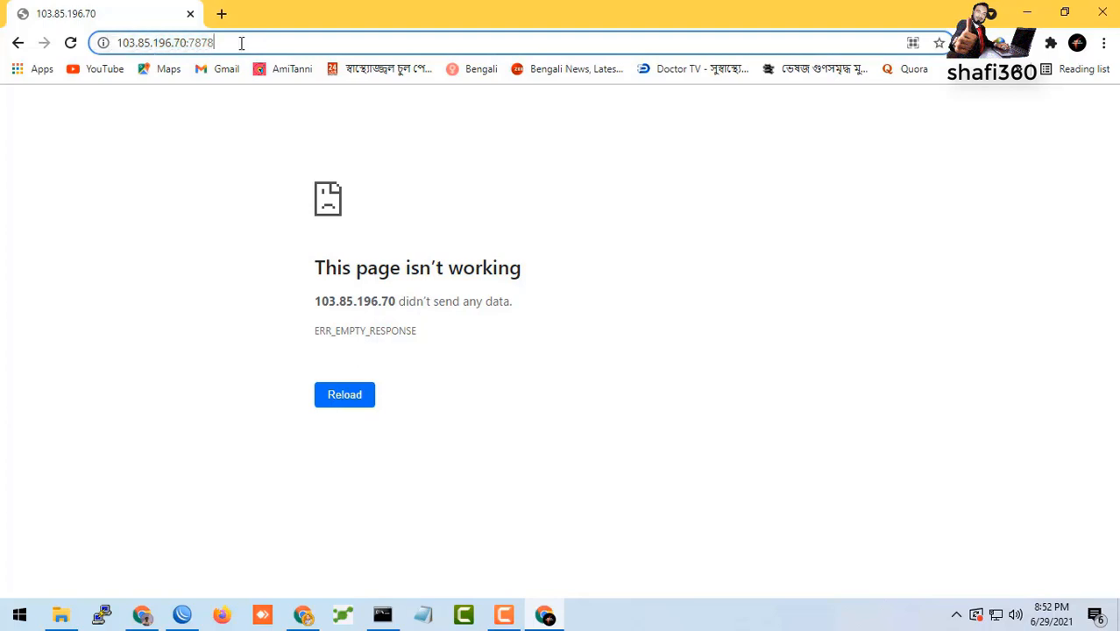
double_click(210, 44)
left_click(119, 42)
type("htt")
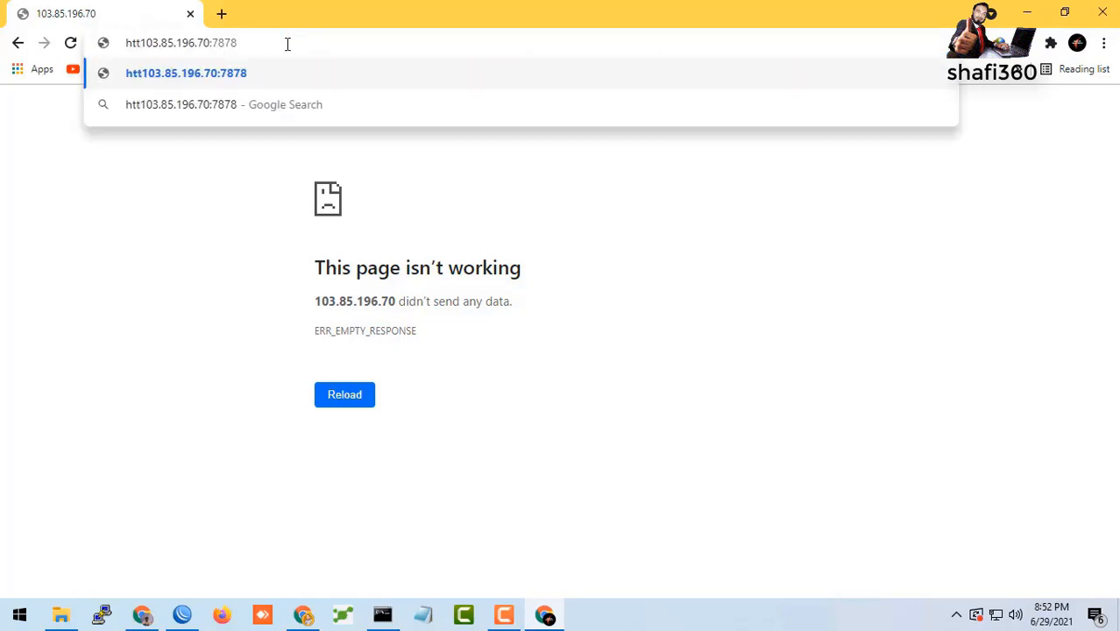
type("ps")
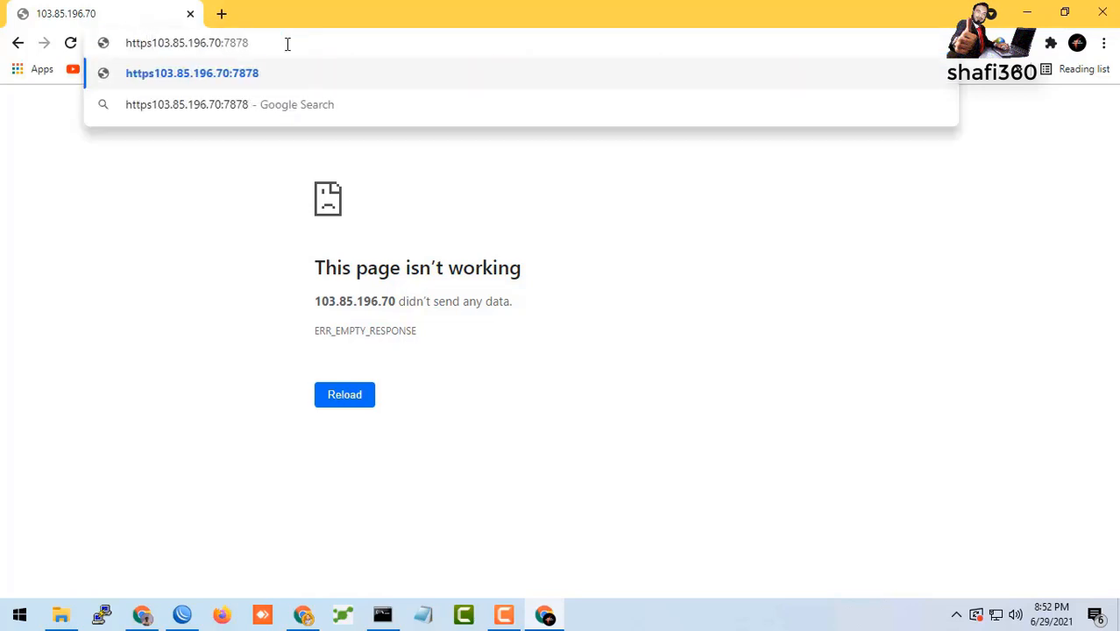
type(":")
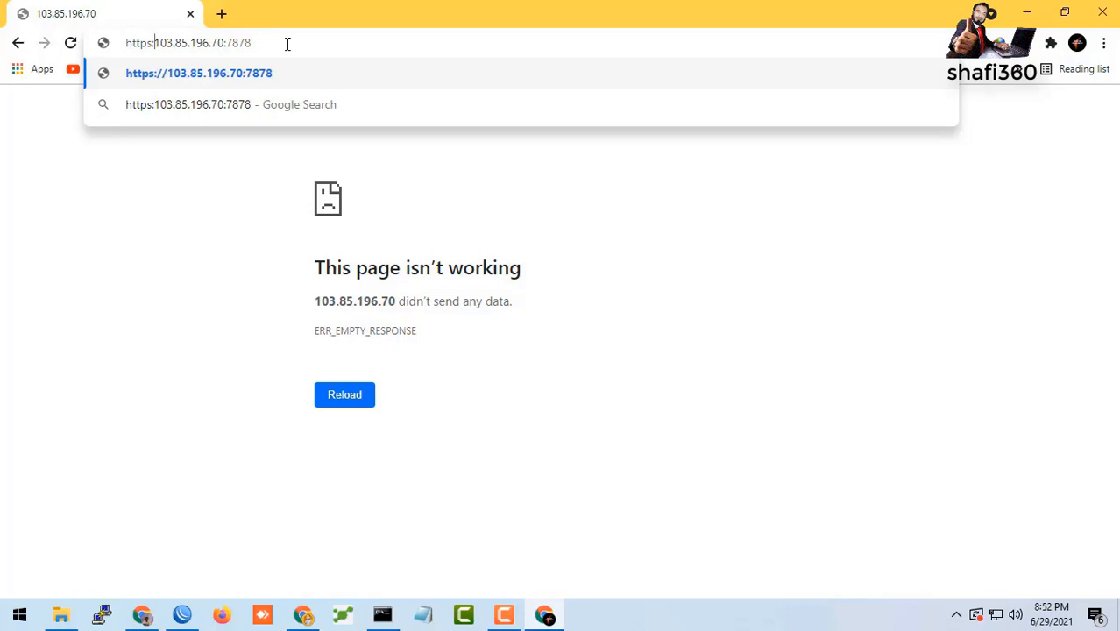
key("Return")
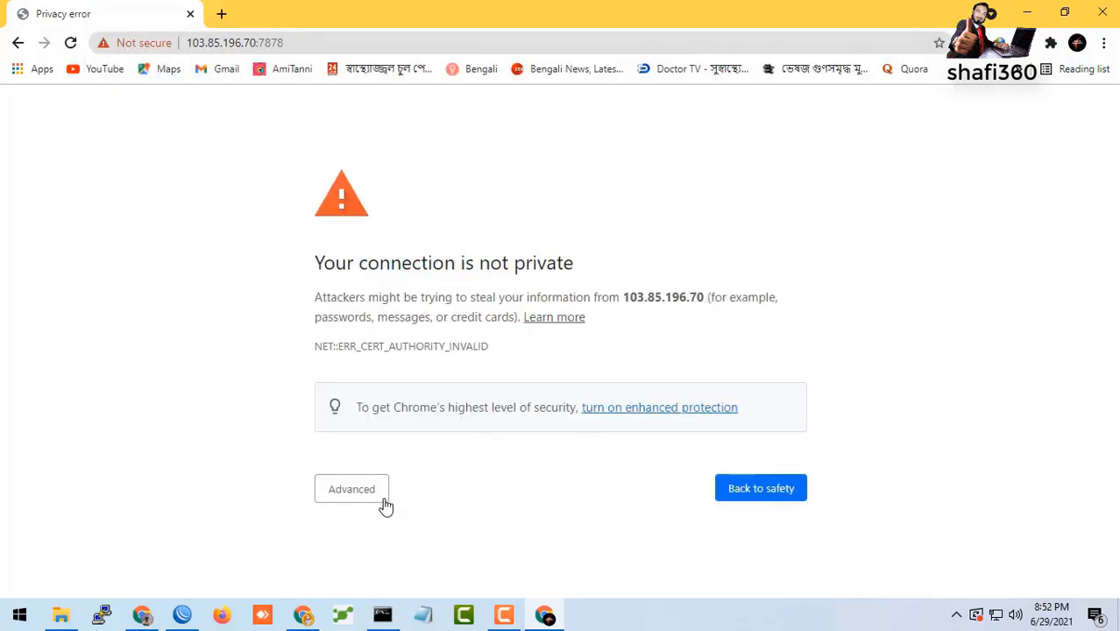
Step: Bypass the certificate warning for 103.85.196.70 and go to the username and password fields of the OLT login page
left_click(355, 493)
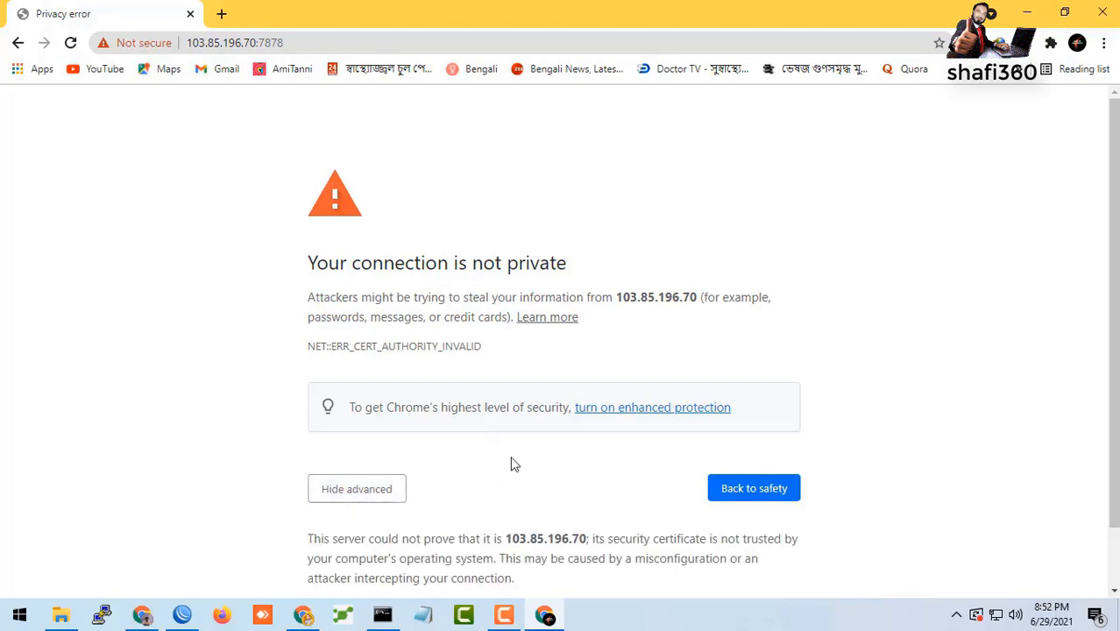
scroll(510, 462, "down", 1)
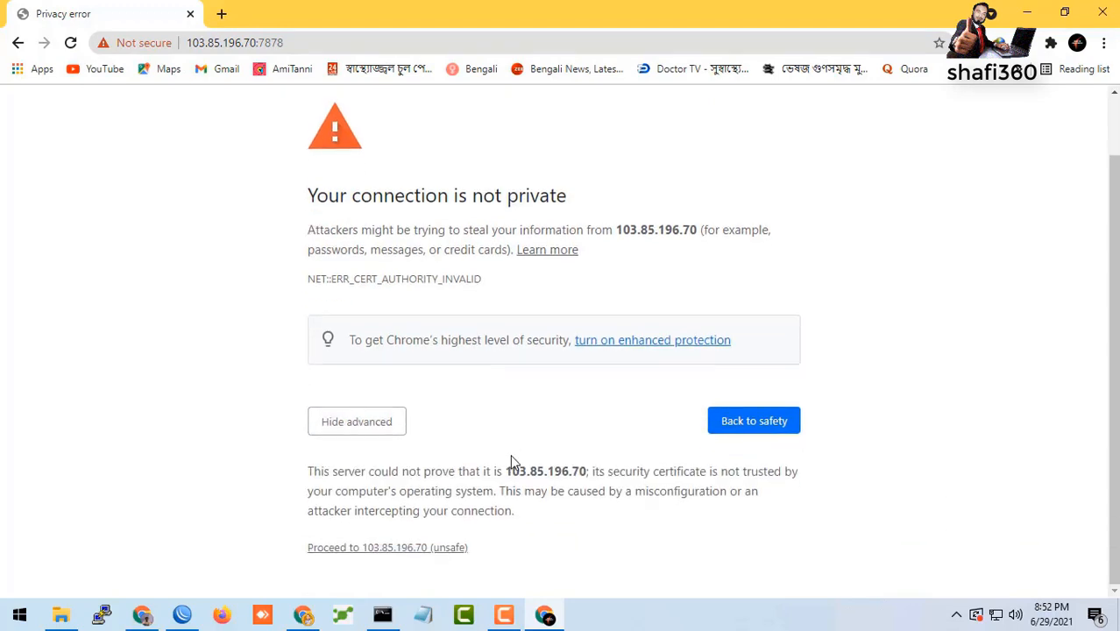
left_click(419, 551)
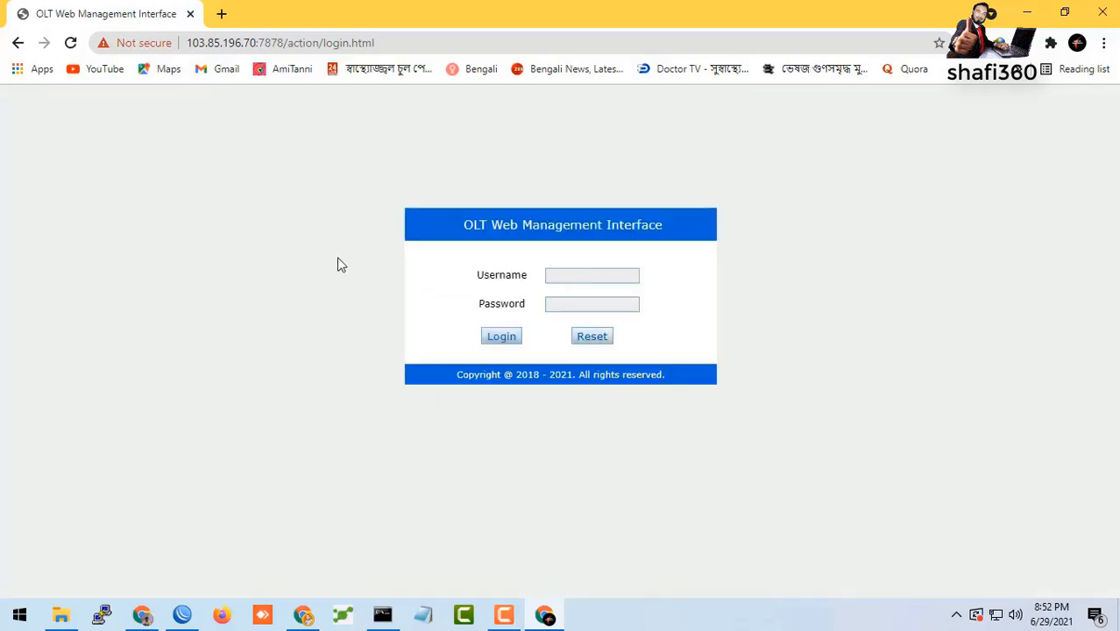
left_click(566, 275)
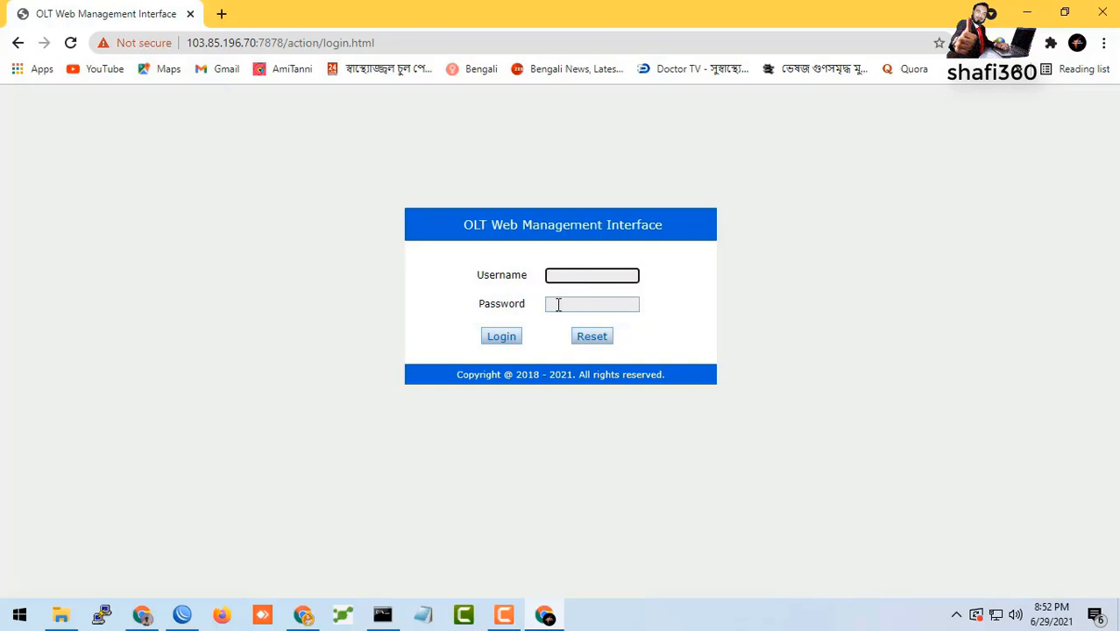
left_click(556, 304)
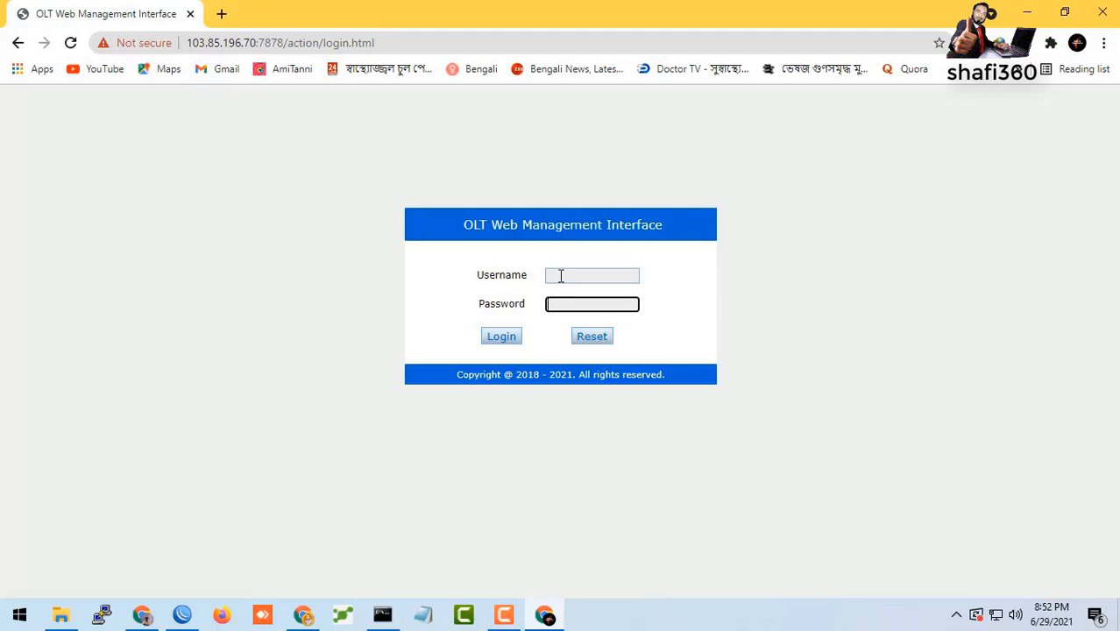